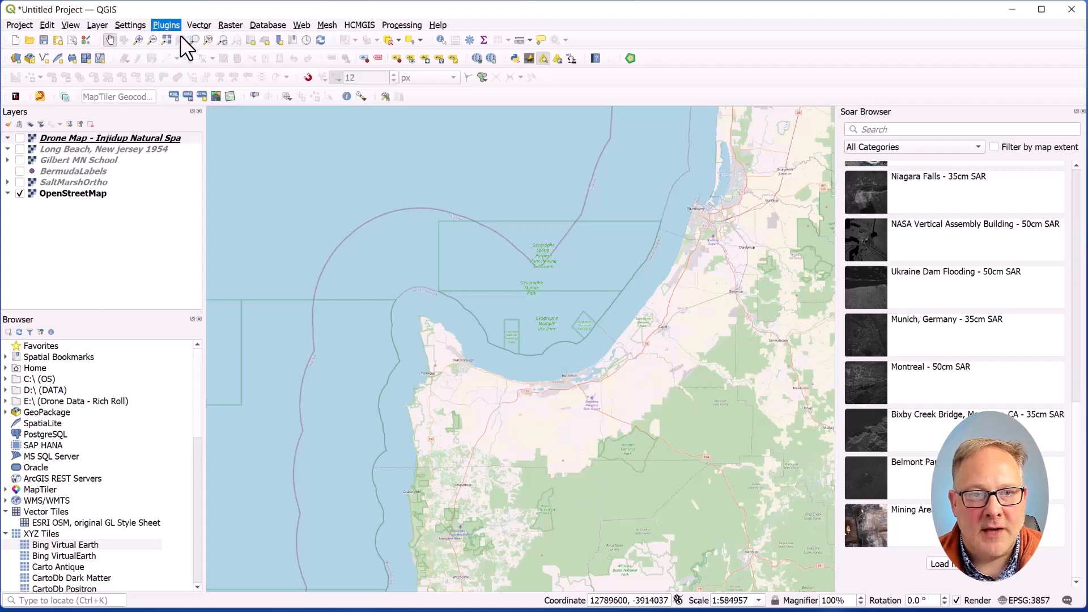
Step: Search the plugin manager for "soar" to check the Soar plugin, and close the manager
key("BackSpace")
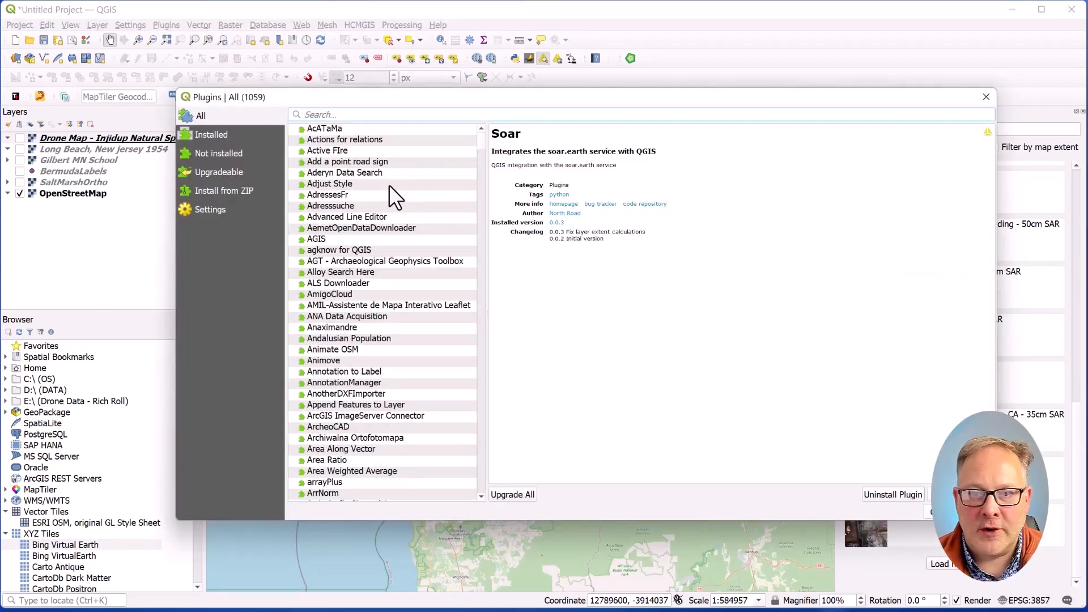
type("soar")
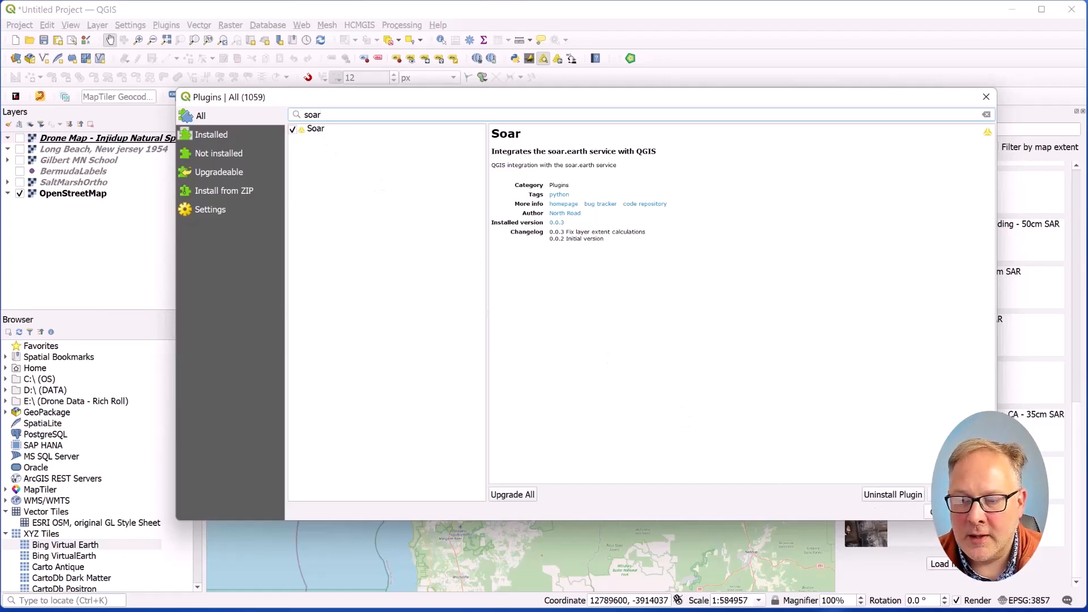
left_click(943, 511)
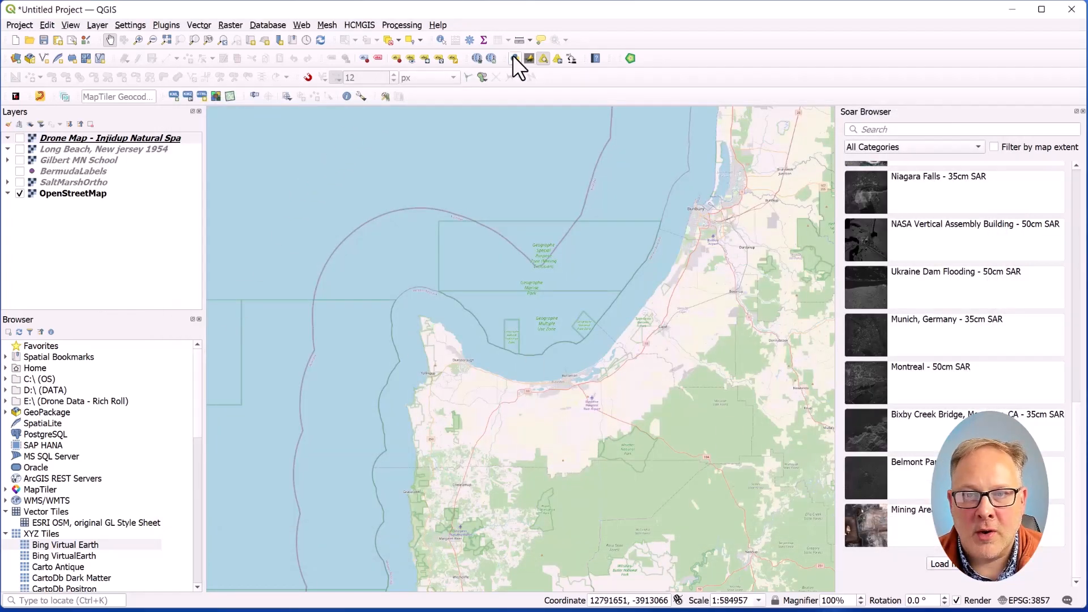
left_click(543, 59)
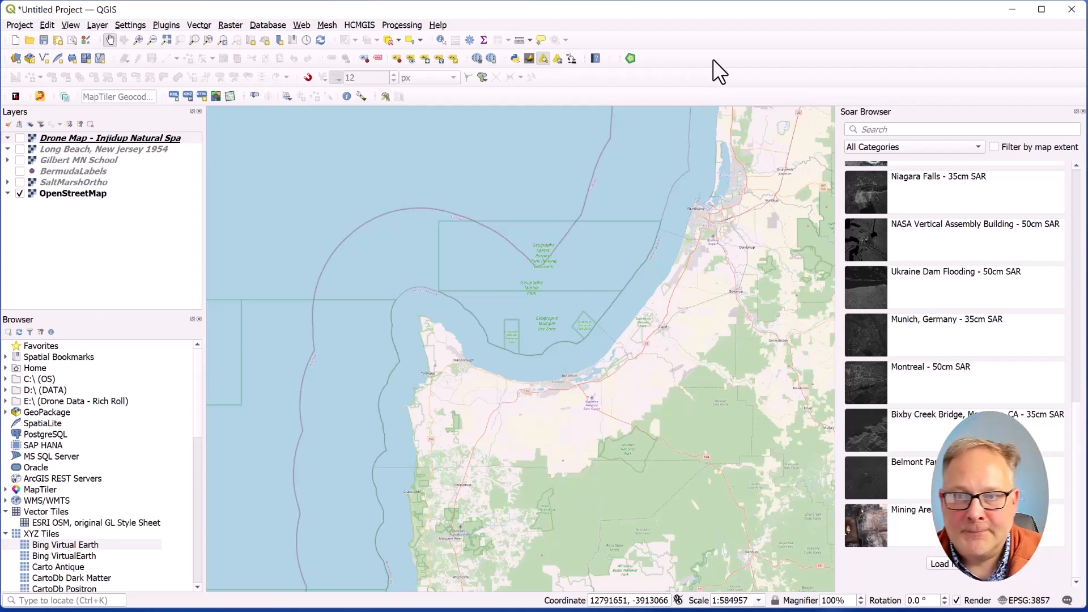
left_click(543, 59)
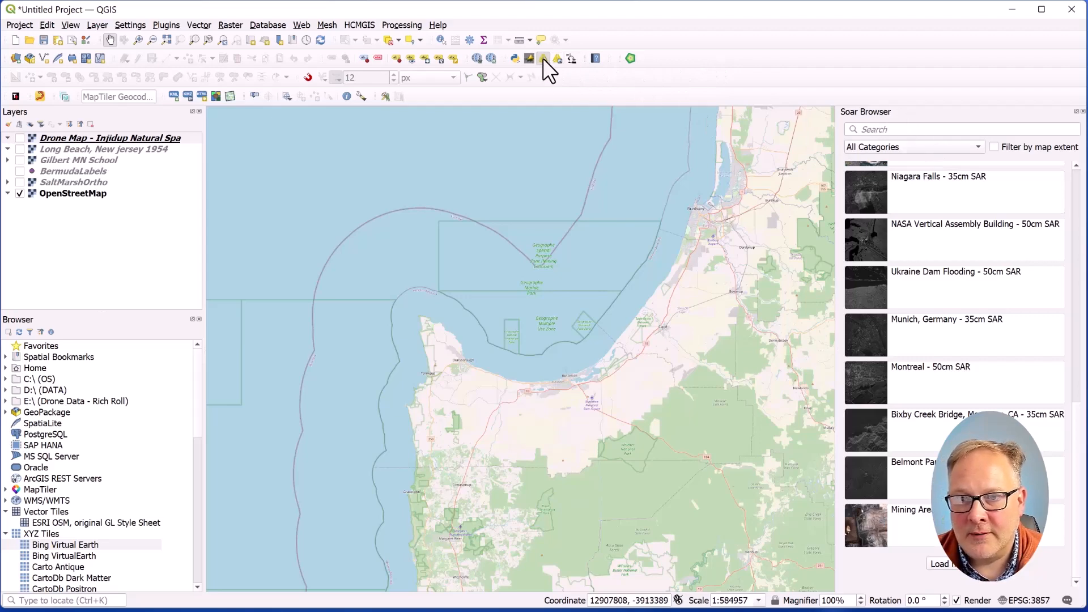
left_click(543, 58)
left_click(543, 58)
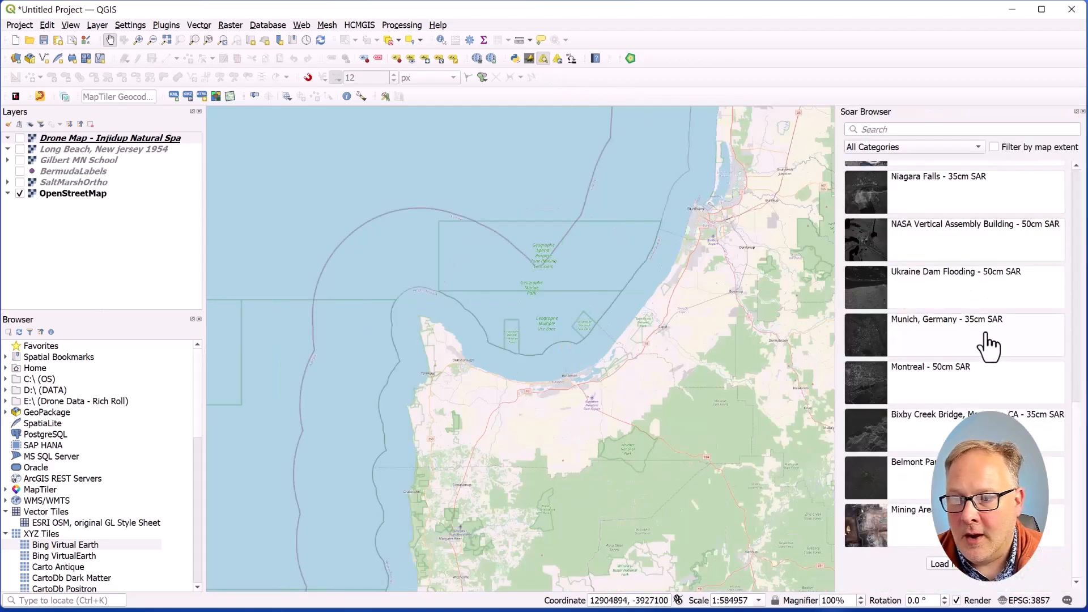
Step: Filter the Soar Browser listings by the current map extent
scroll(981, 371, "up", 2)
left_click(901, 129)
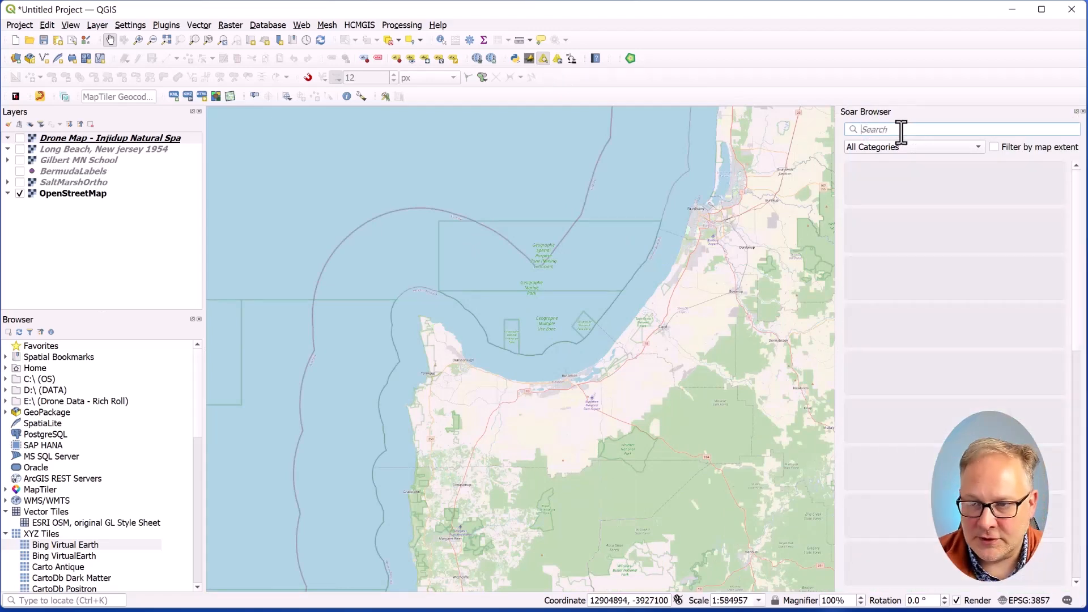
left_click(994, 147)
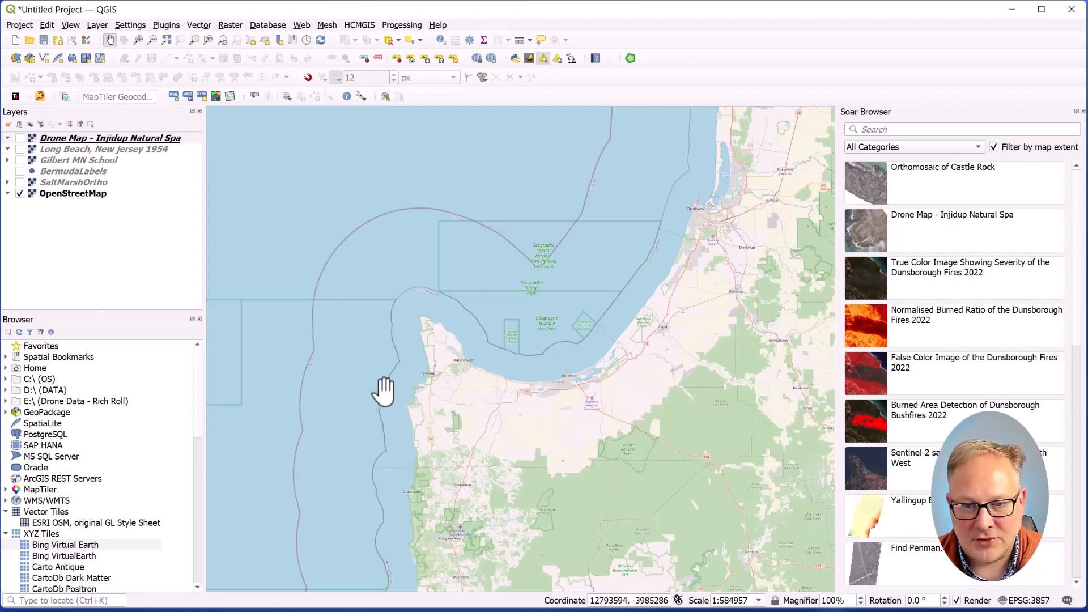
Step: Make the Drone Map - Injidup Natural Spa layer visible and zoom the map to it
left_click_drag(385, 391, 380, 390)
left_click(19, 140)
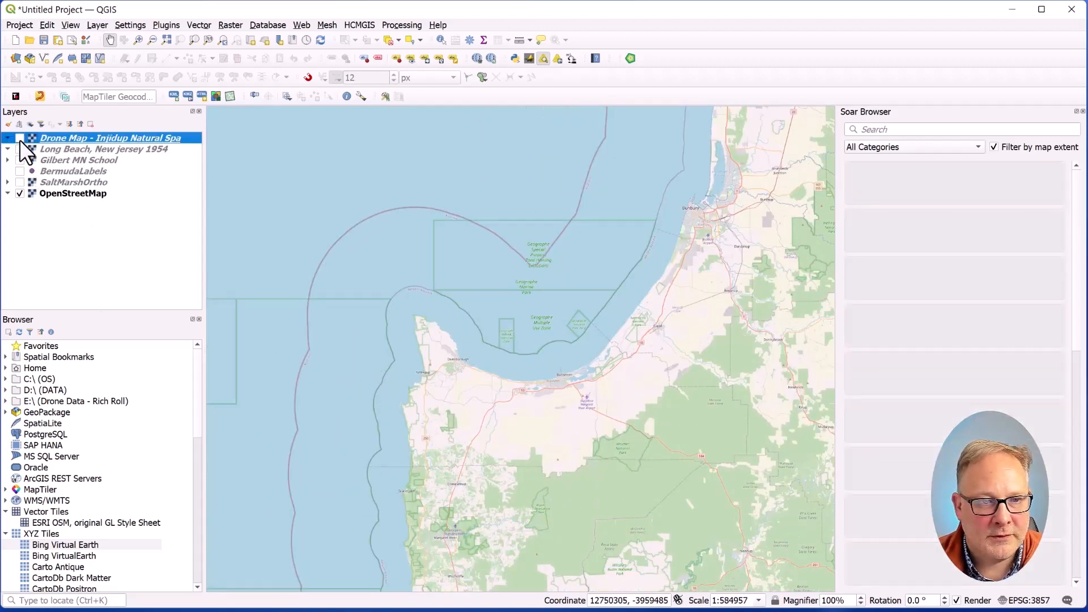
left_click(19, 140)
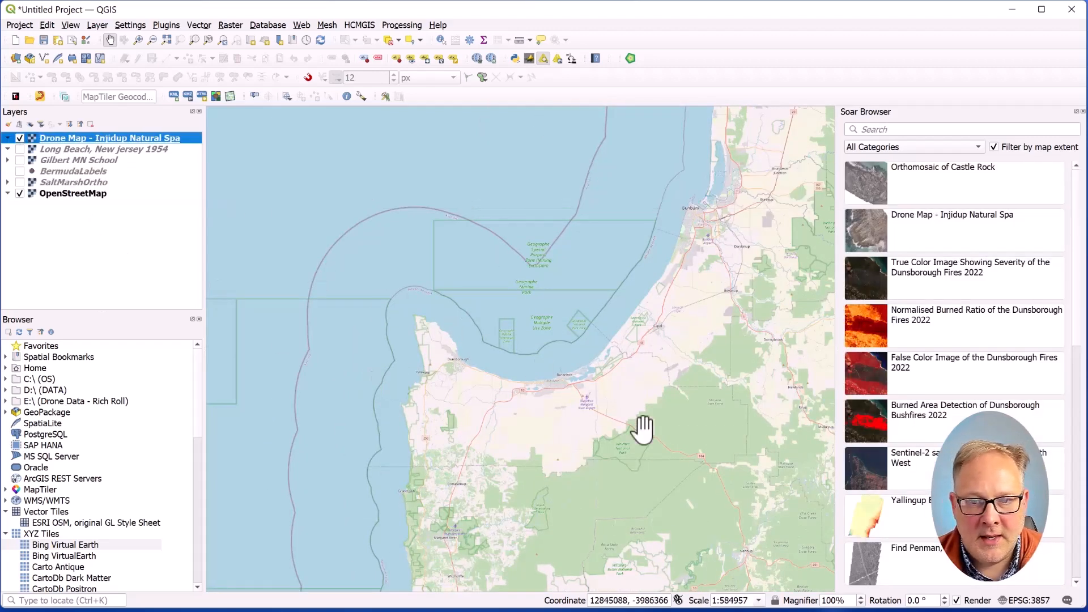
right_click(124, 140)
left_click(148, 148)
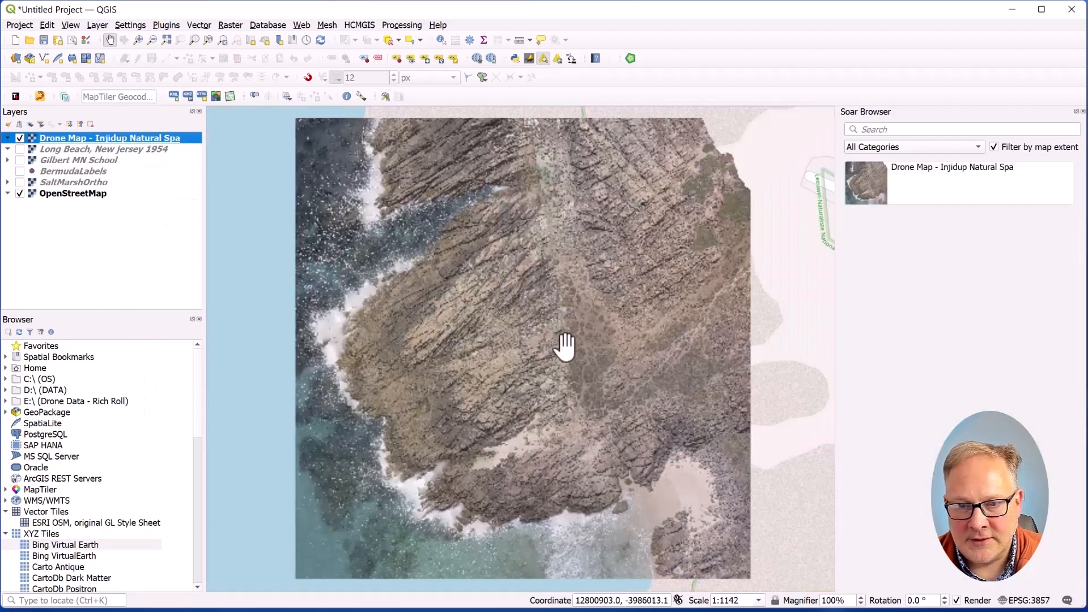
Step: Open the Drone Map - Injidup Natural Spa listing's details in the Soar Browser and inspect its imagery on the map
scroll(569, 368, "down", 2)
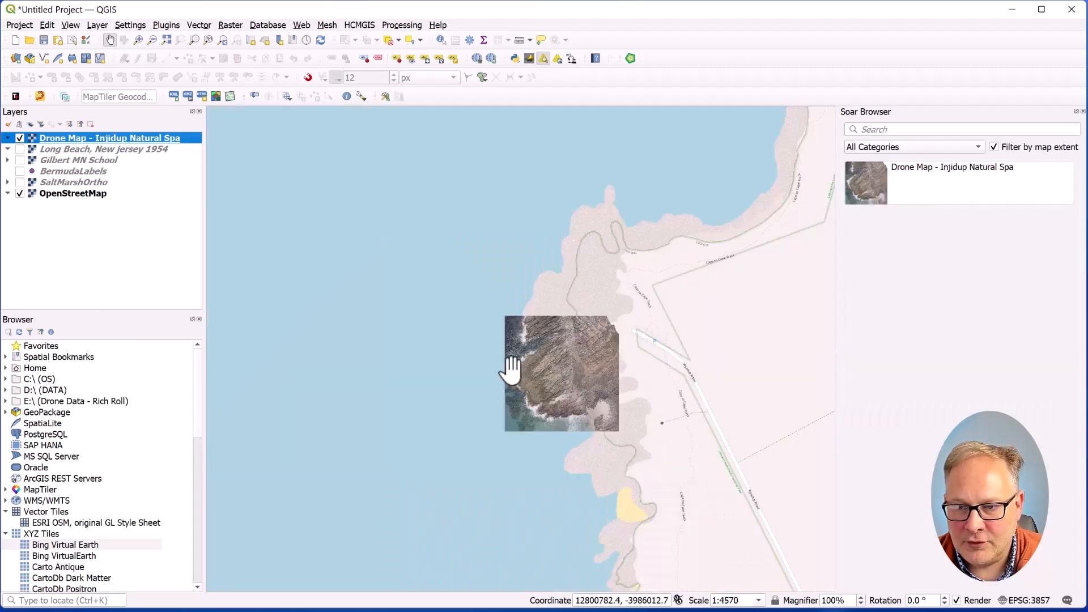
scroll(512, 369, "down", 5)
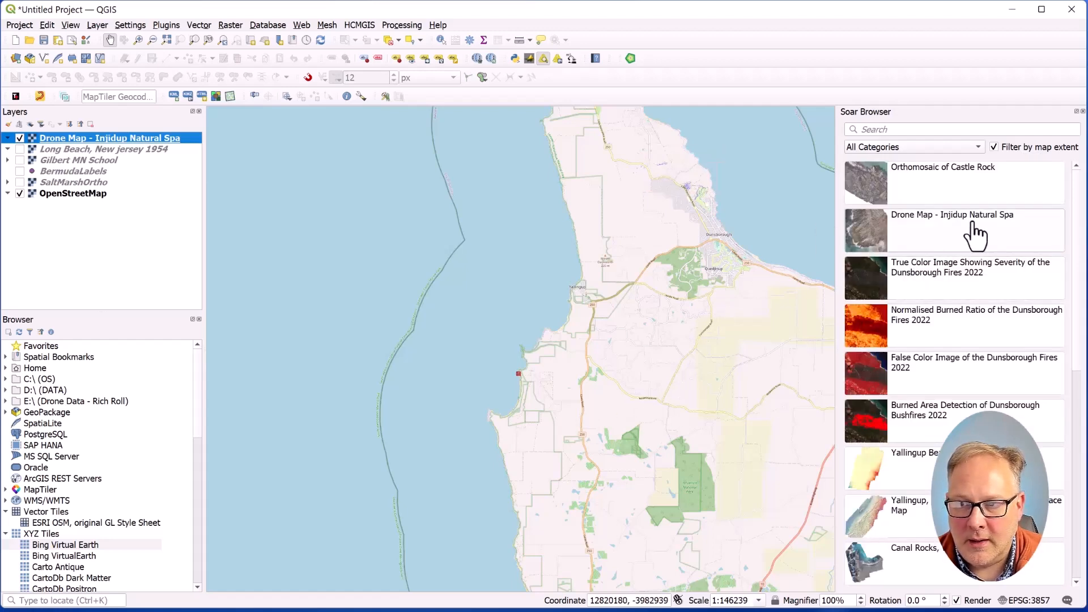
left_click(975, 232)
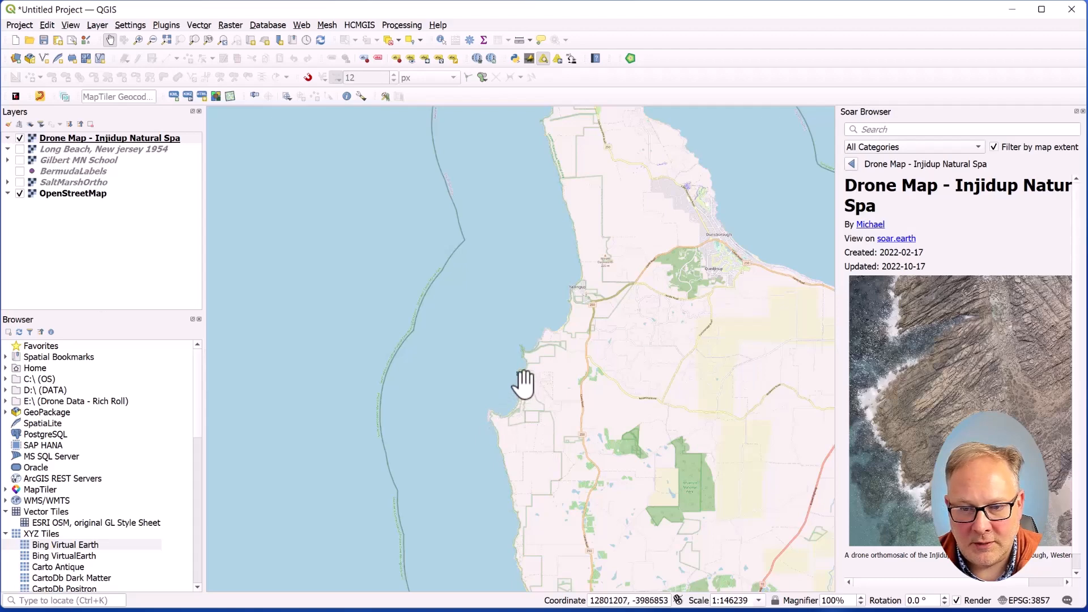
scroll(521, 376, "up", 3)
scroll(461, 335, "up", 3)
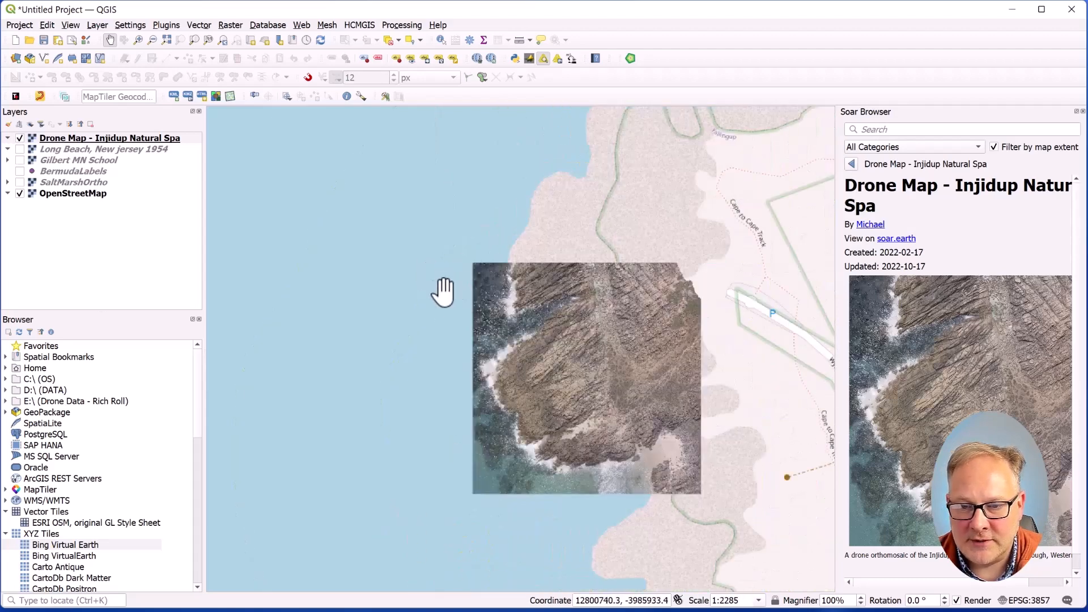
left_click_drag(602, 355, 566, 330)
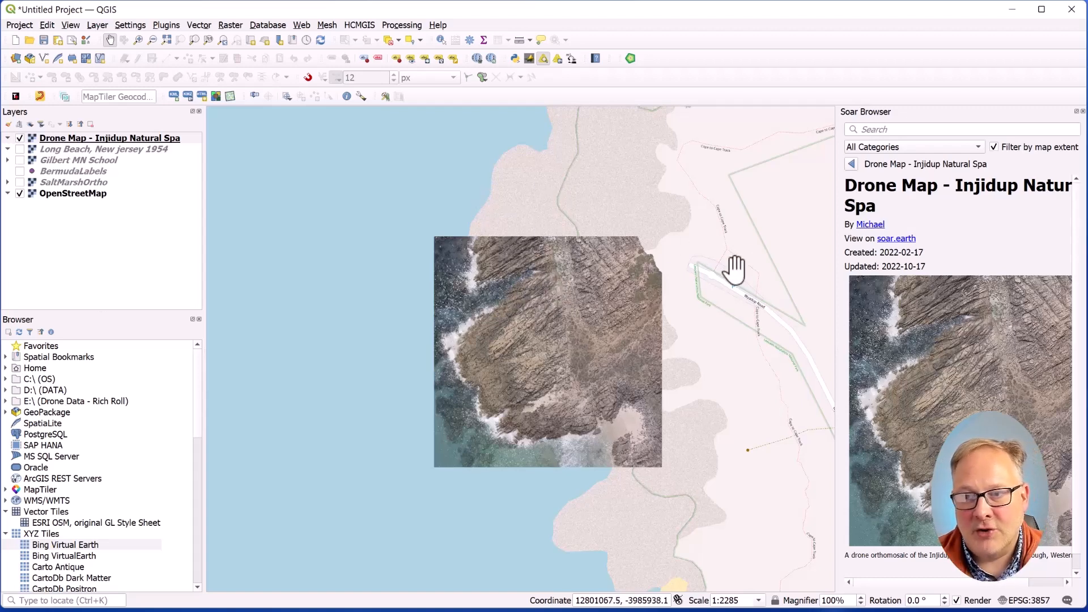
scroll(958, 374, "down", 1)
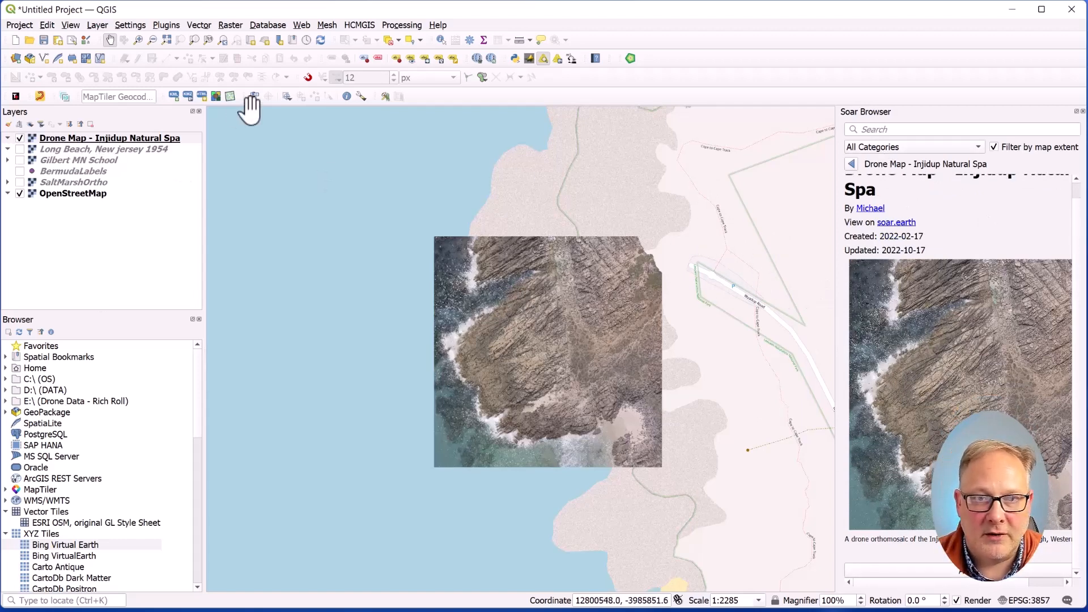
Step: View the Export Map to Soar settings for the Injidup map view and cancel without exporting
left_click(556, 59)
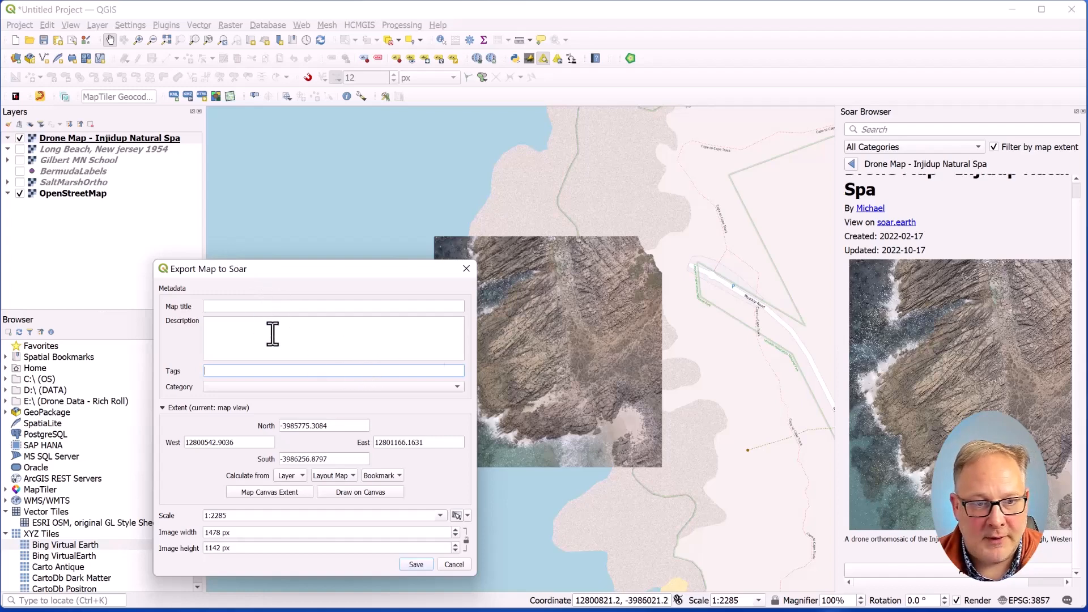
left_click(447, 565)
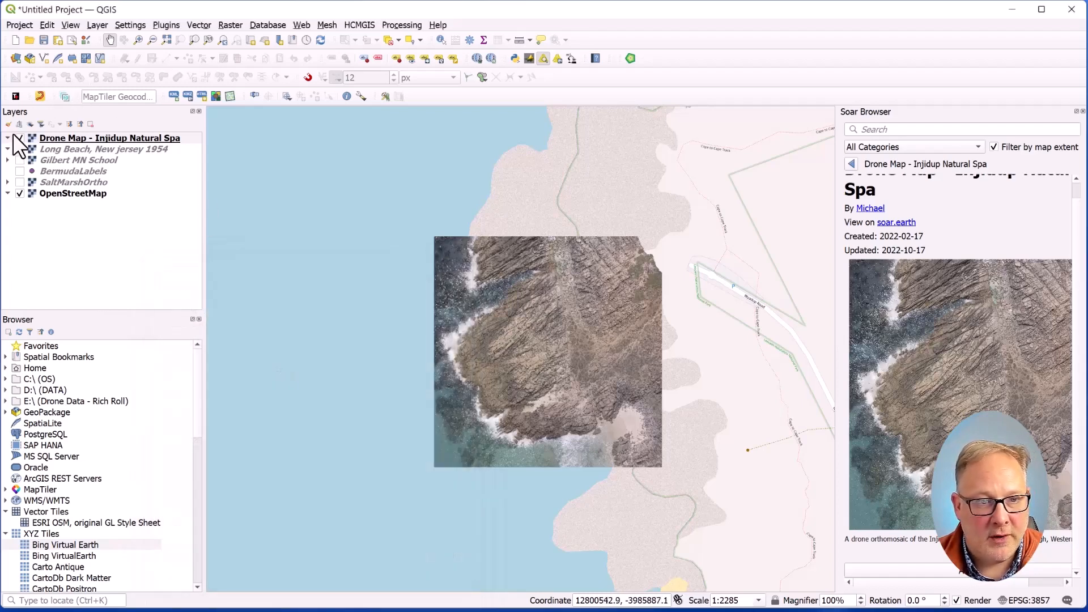
Step: Zoom the map to the Long Beach, New Jersey 1954 layer
left_click(39, 139)
left_click(61, 148)
right_click(61, 148)
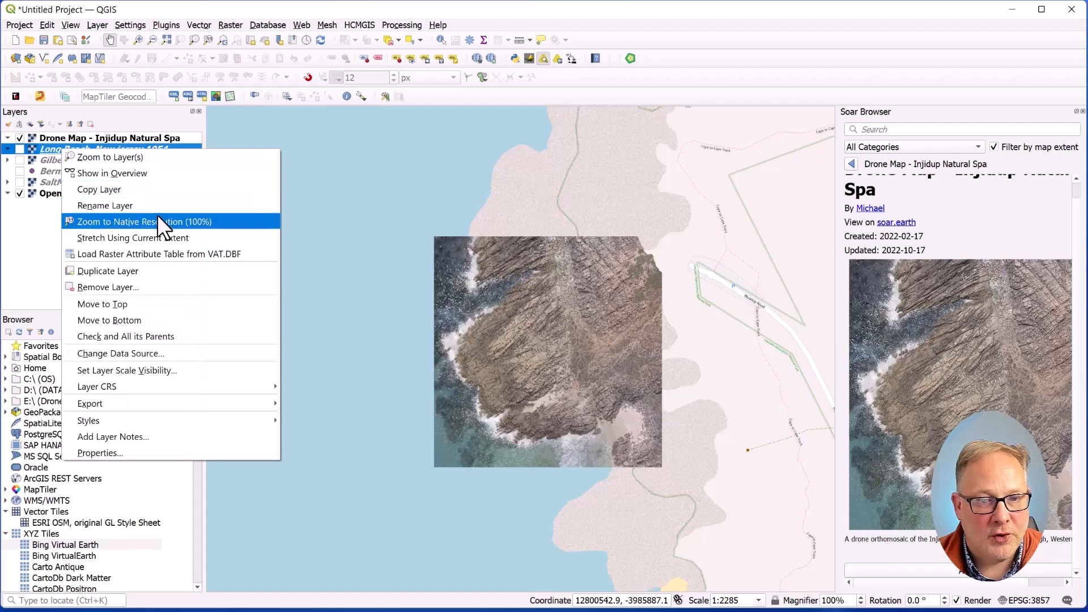
left_click(127, 158)
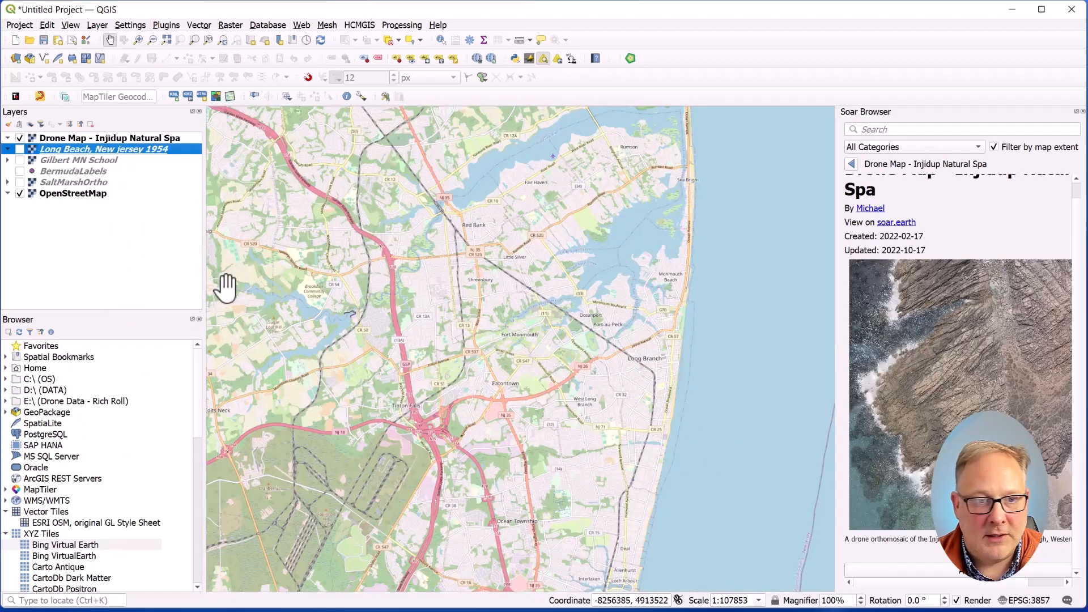
Step: Zoom to the Gilbert MN School layer, make it visible and hide the Drone Map - Injidup Natural Spa layer
right_click(92, 159)
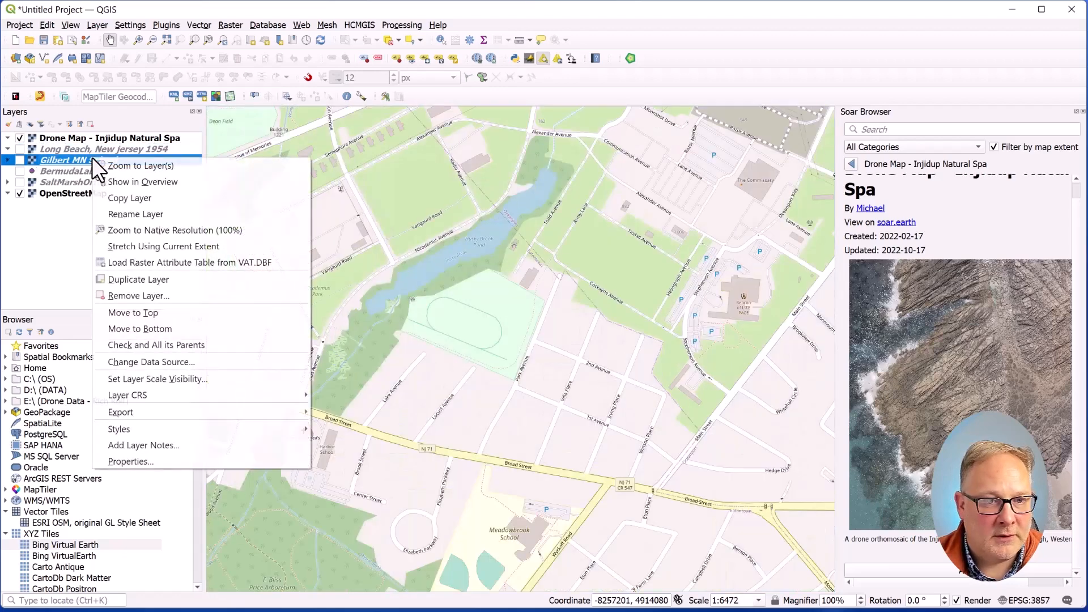
left_click(114, 168)
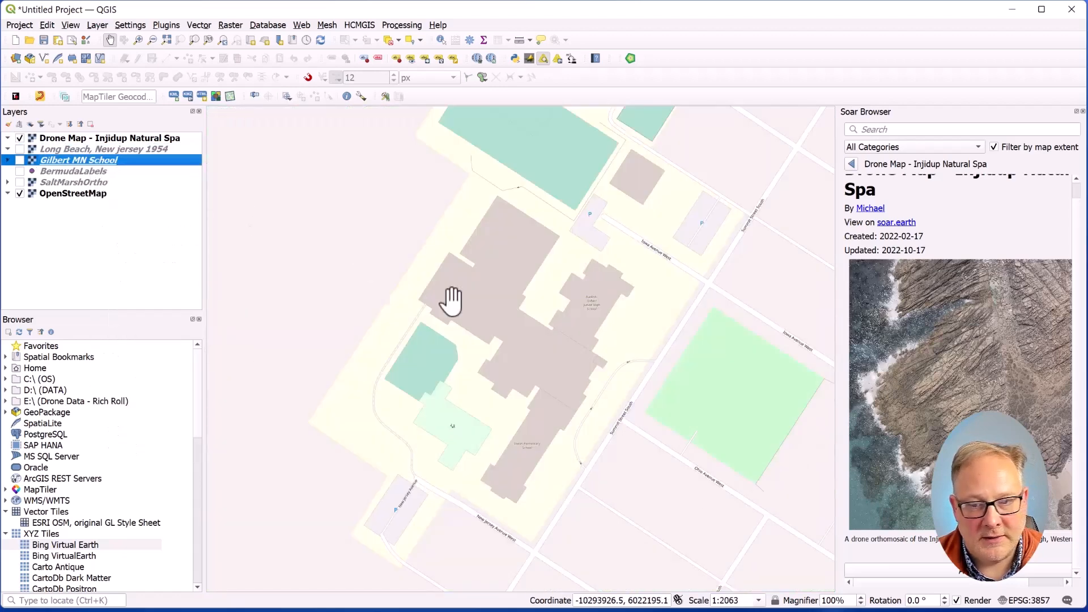
left_click(20, 160)
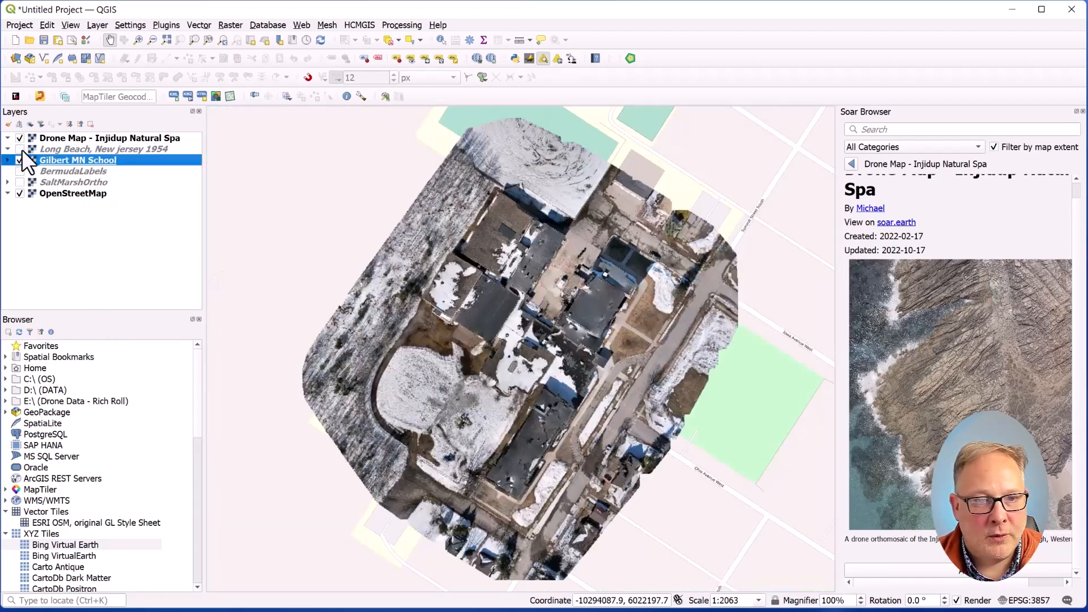
left_click(19, 138)
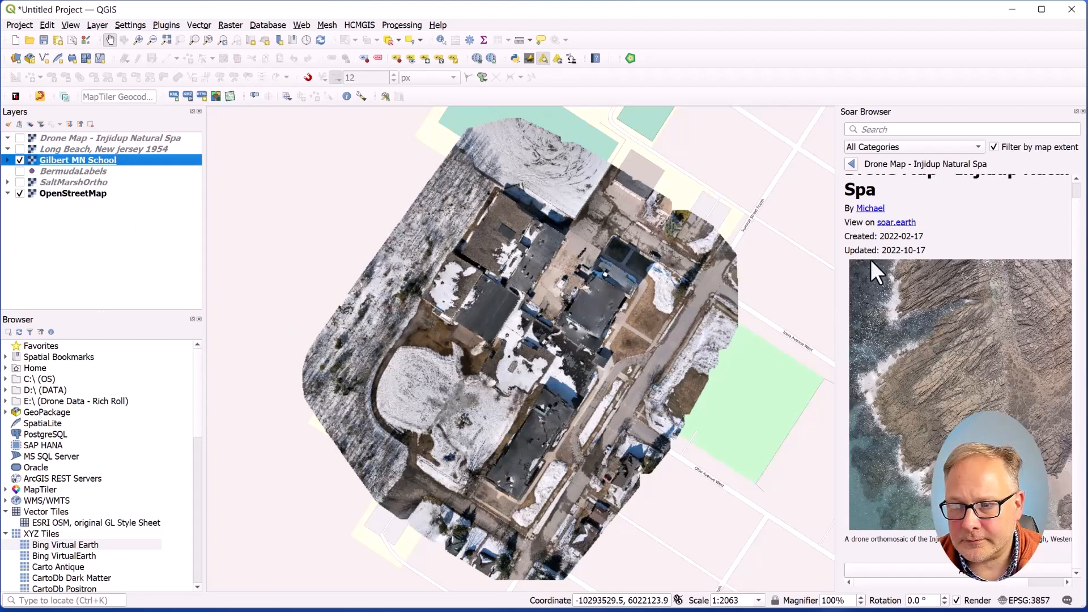
Step: Return to the Soar Browser's listings and frame the whole Gilbert MN School orthomosaic with its surrounding streets
left_click(850, 164)
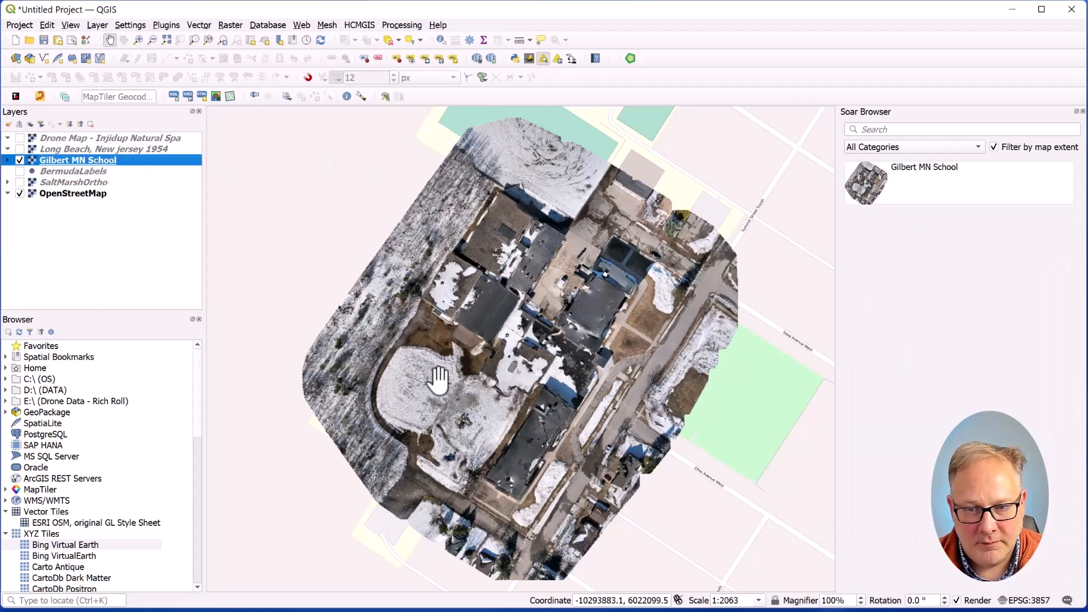
scroll(439, 380, "down", 1)
scroll(445, 377, "up", 1)
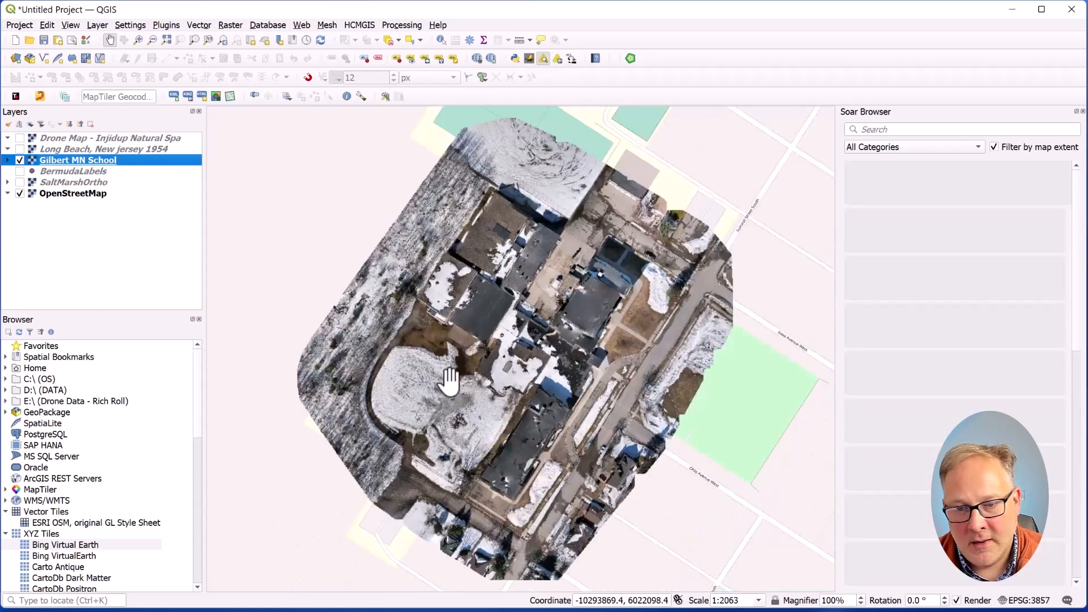
left_click_drag(559, 377, 540, 360)
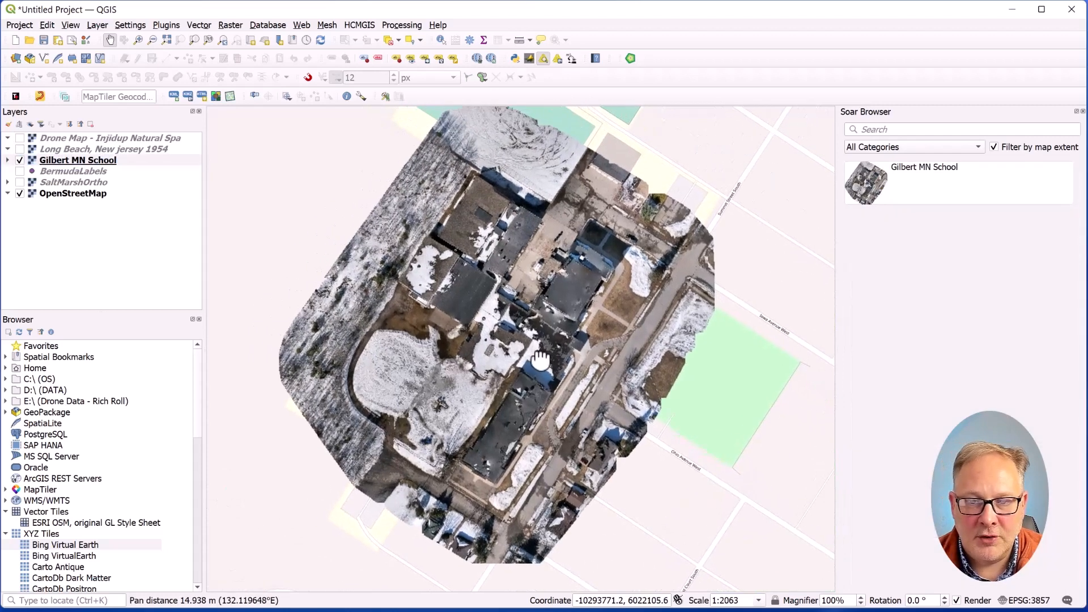
scroll(540, 360, "down", 1)
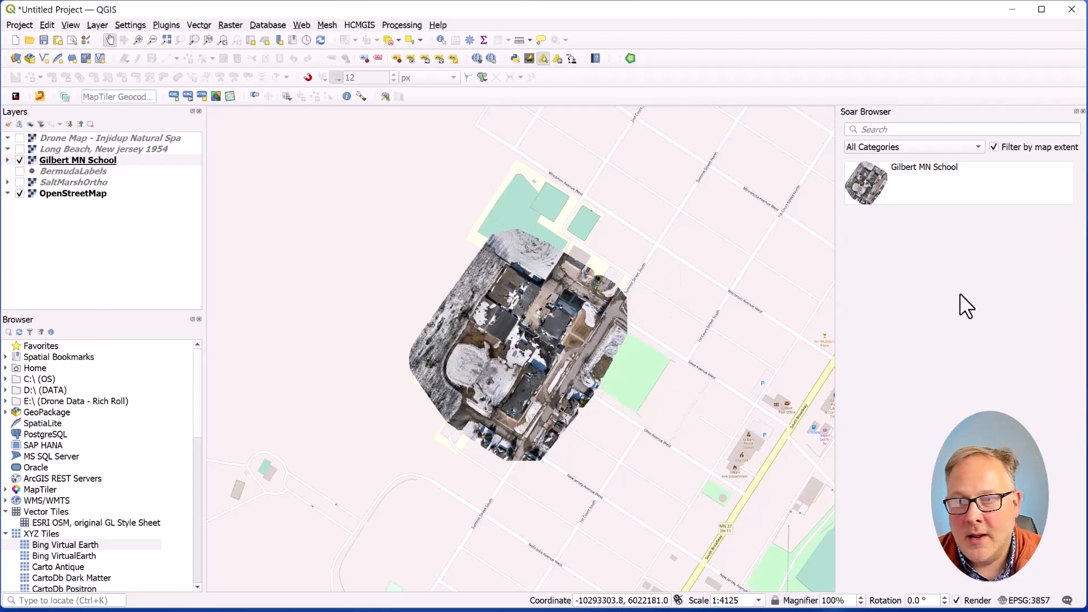
Step: Review the Export Map to Soar settings for the Gilbert MN School view and cancel the export
left_click(559, 60)
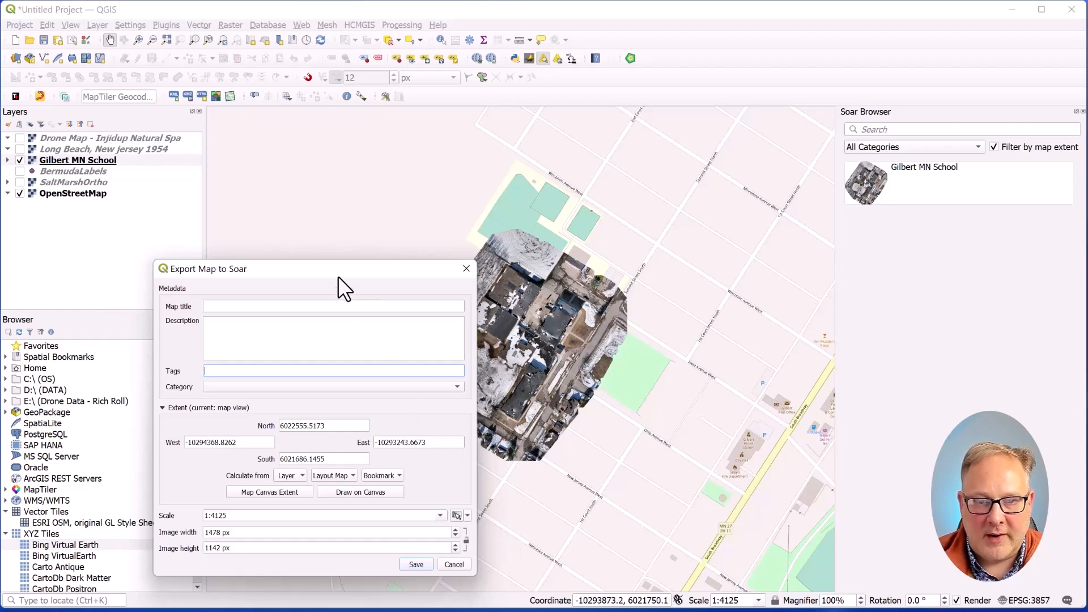
left_click_drag(331, 269, 325, 186)
left_click(457, 484)
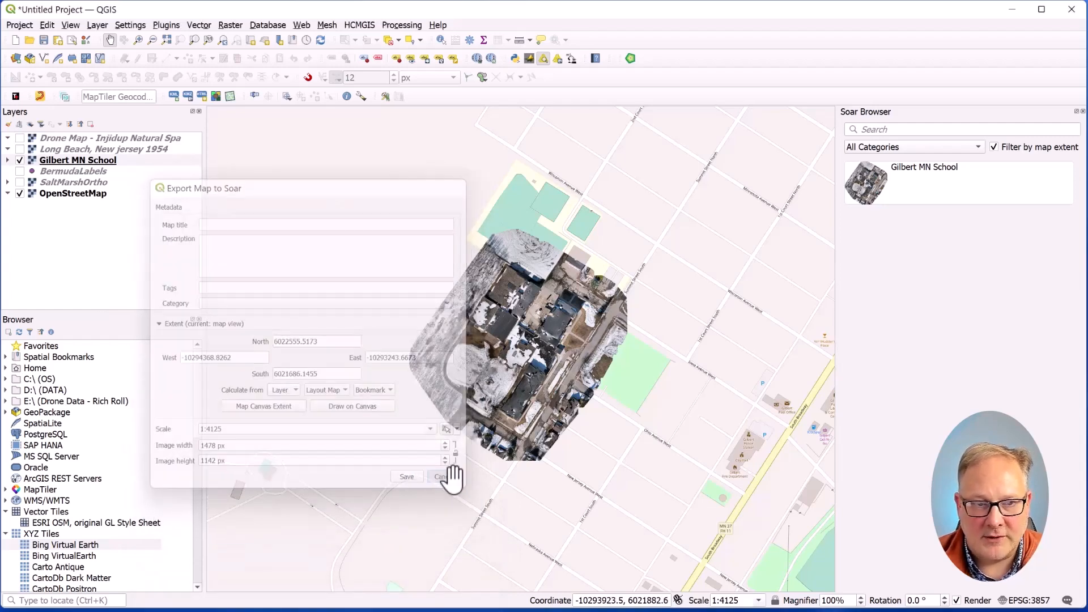